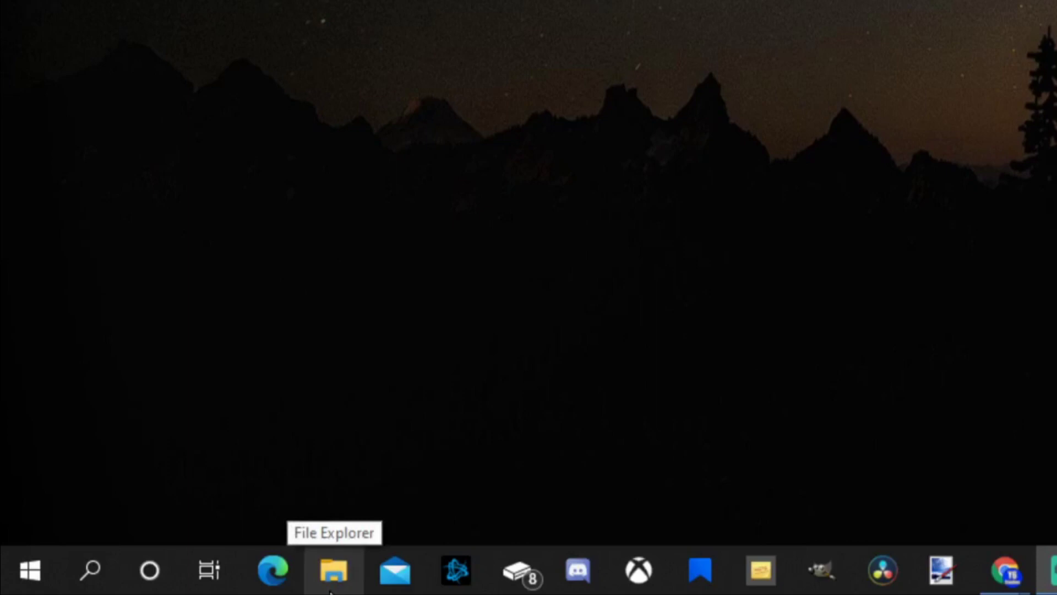
# Step: Open File Explorer on This PC to list its folders and drives C: and D:
pyautogui.click(331, 578)
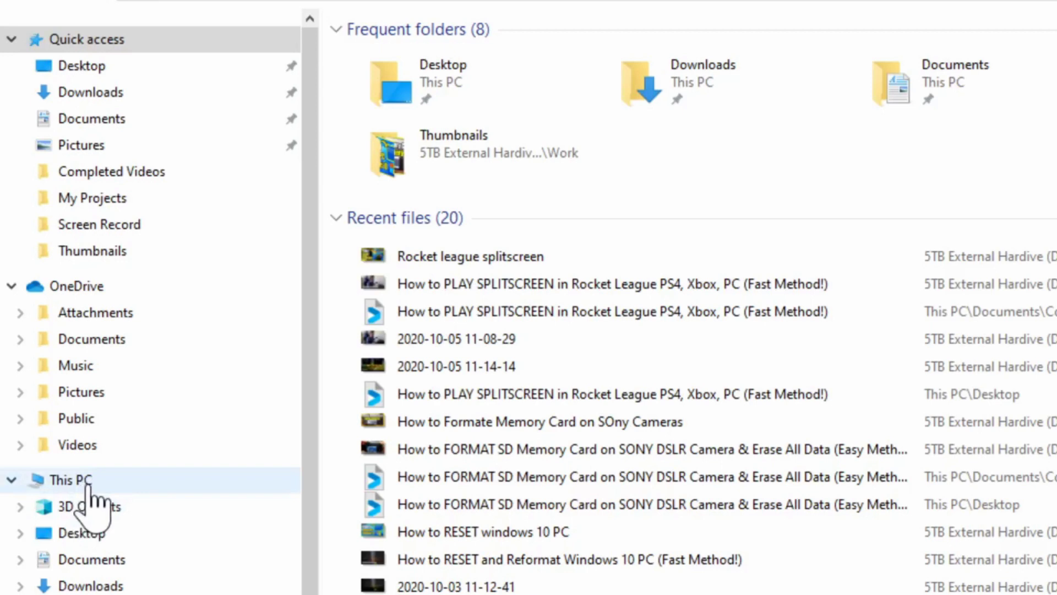
pyautogui.click(89, 486)
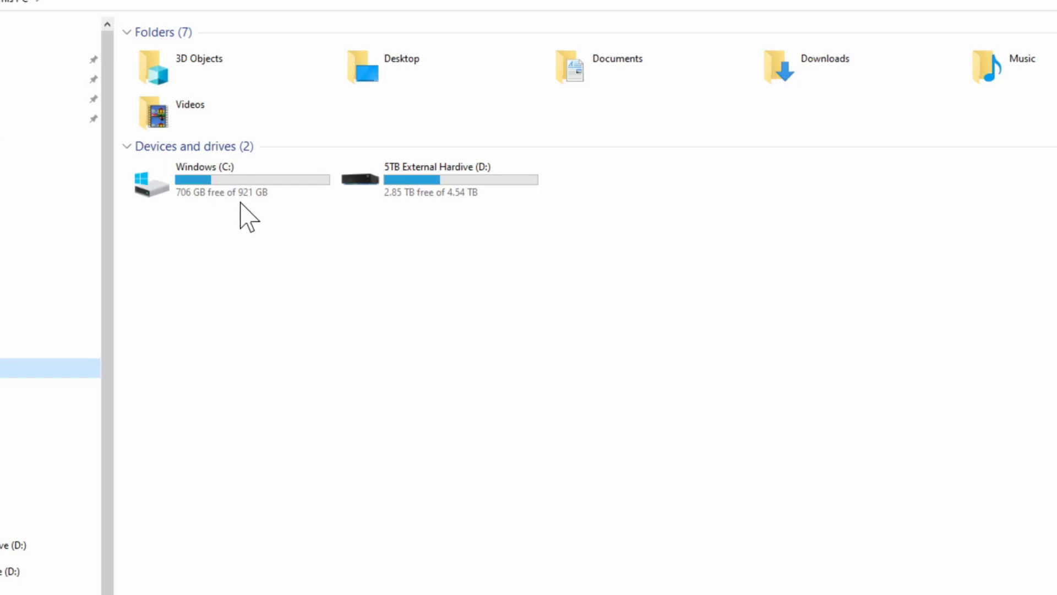
# Step: View the Windows (C:) drive properties: 215 GB used, 706 GB free
pyautogui.click(214, 187)
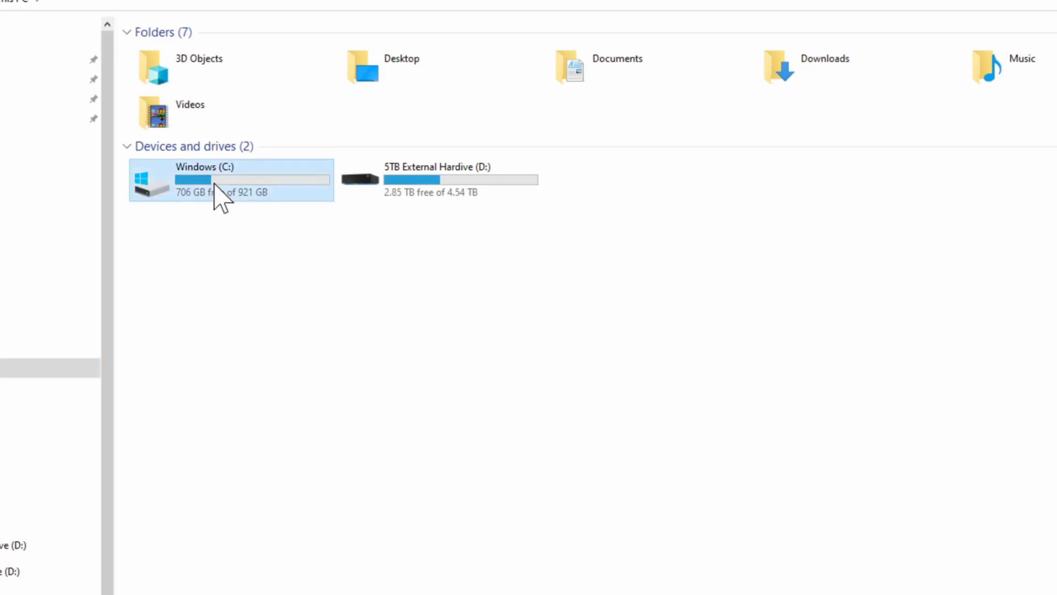
pyautogui.rightClick(214, 187)
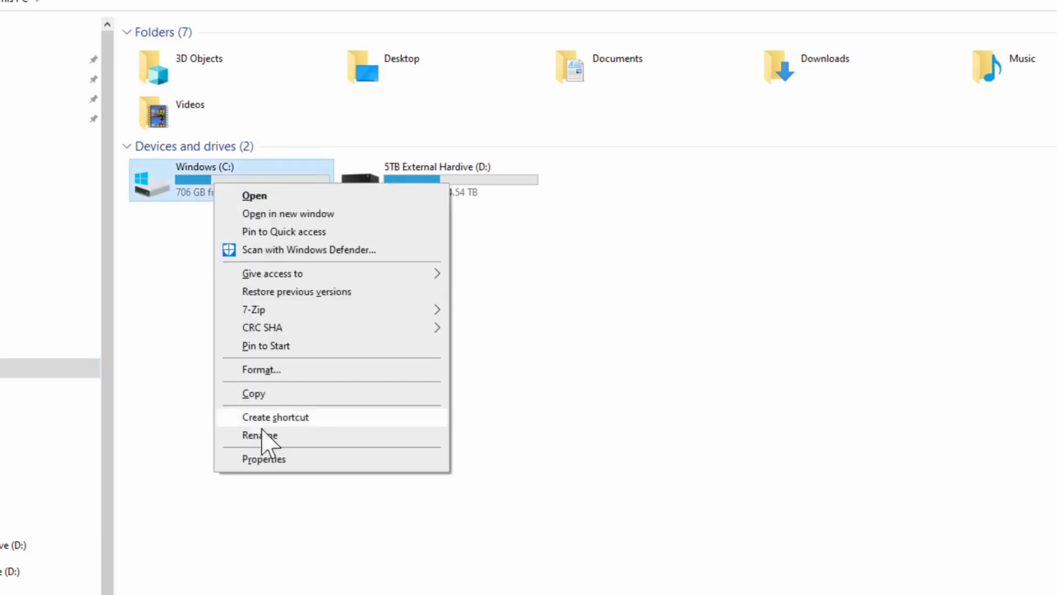
pyautogui.click(272, 460)
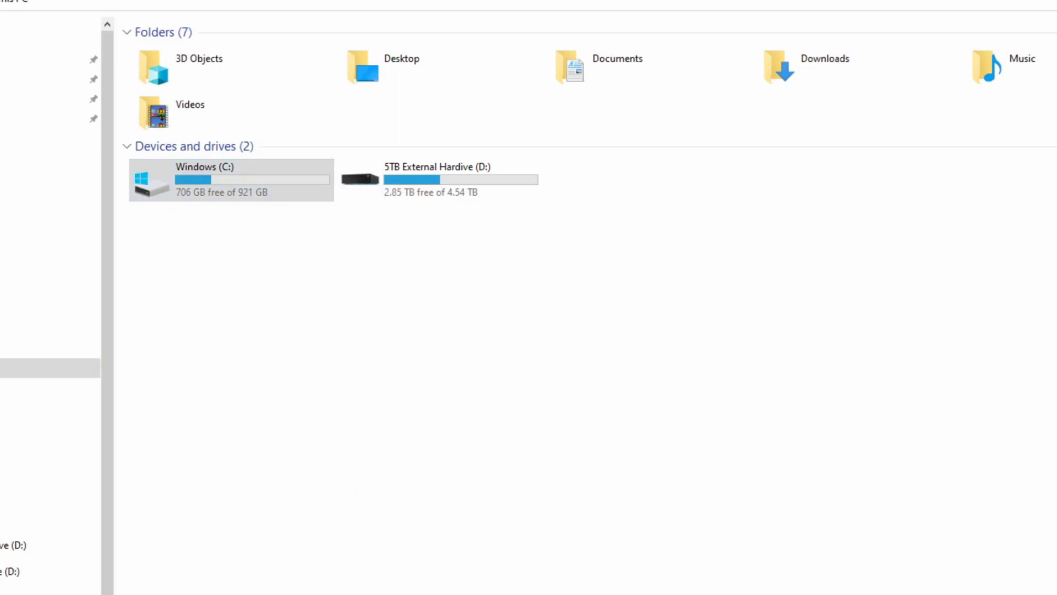
pyautogui.moveTo(166, 284); pyautogui.dragTo(583, 229)
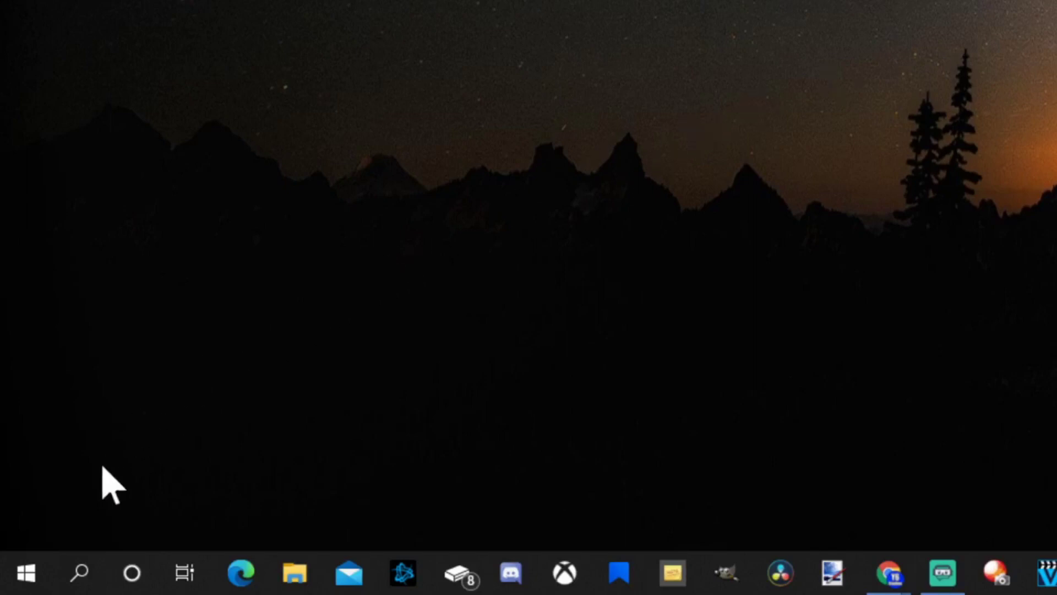
# Step: Open the System section of Settings from the Start menu
pyautogui.click(25, 573)
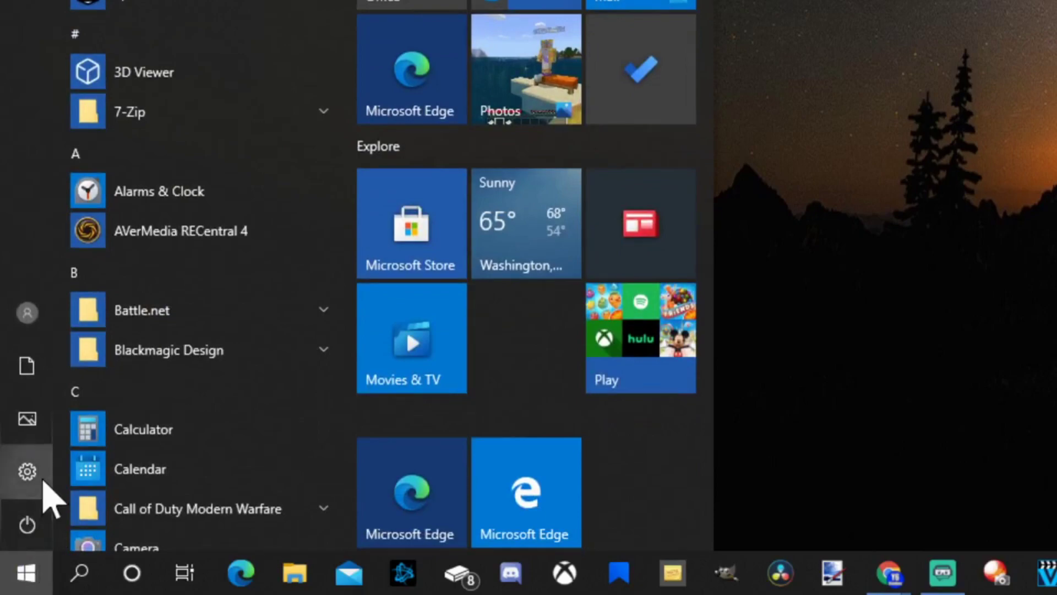
pyautogui.click(28, 471)
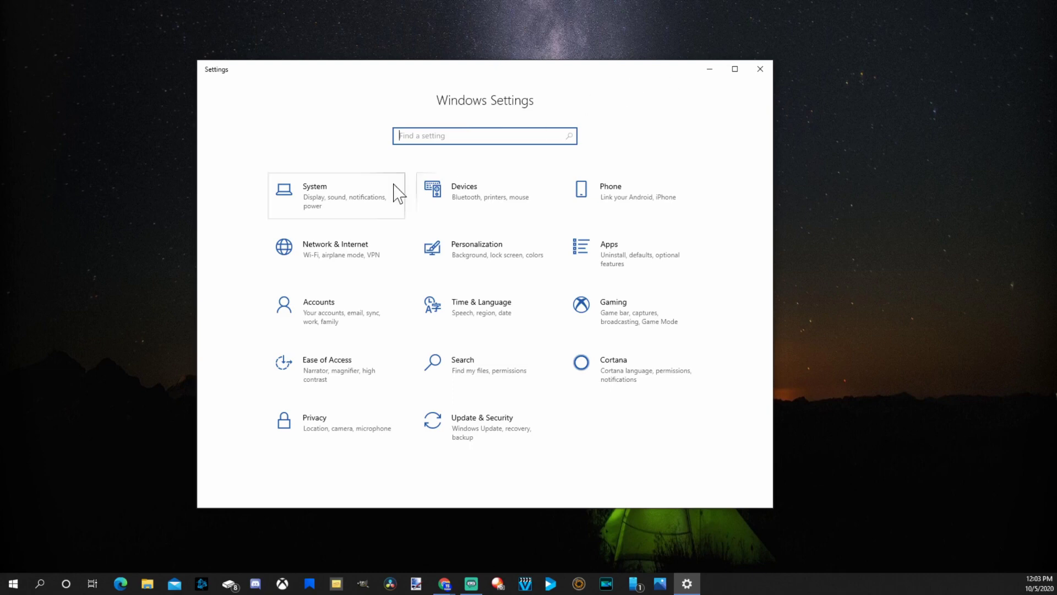
pyautogui.click(328, 206)
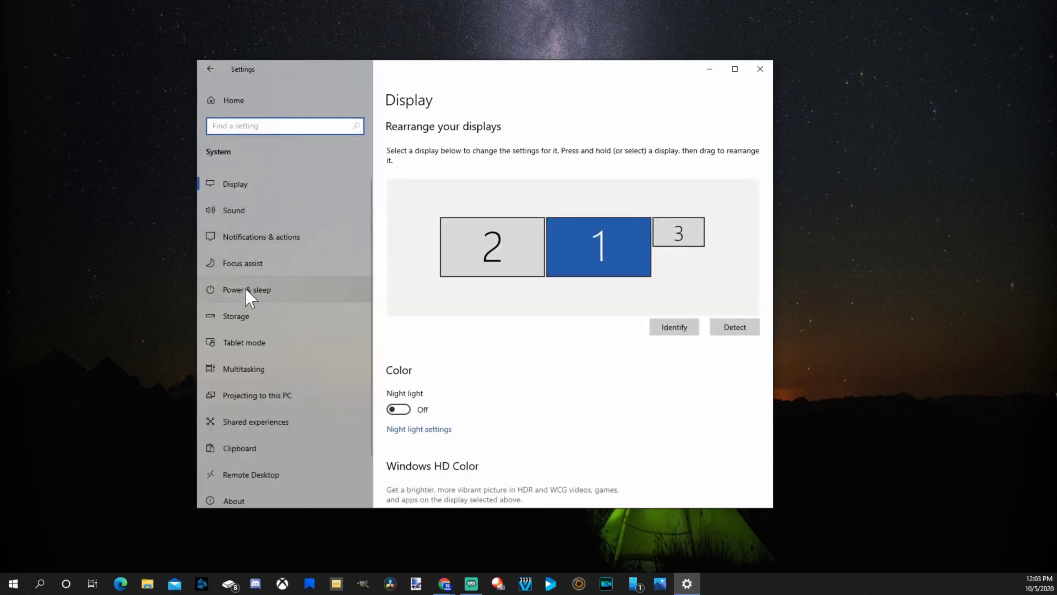
# Step: Show every C: storage category in a maximized Storage page, with Apps & features at 153 GB
pyautogui.click(241, 319)
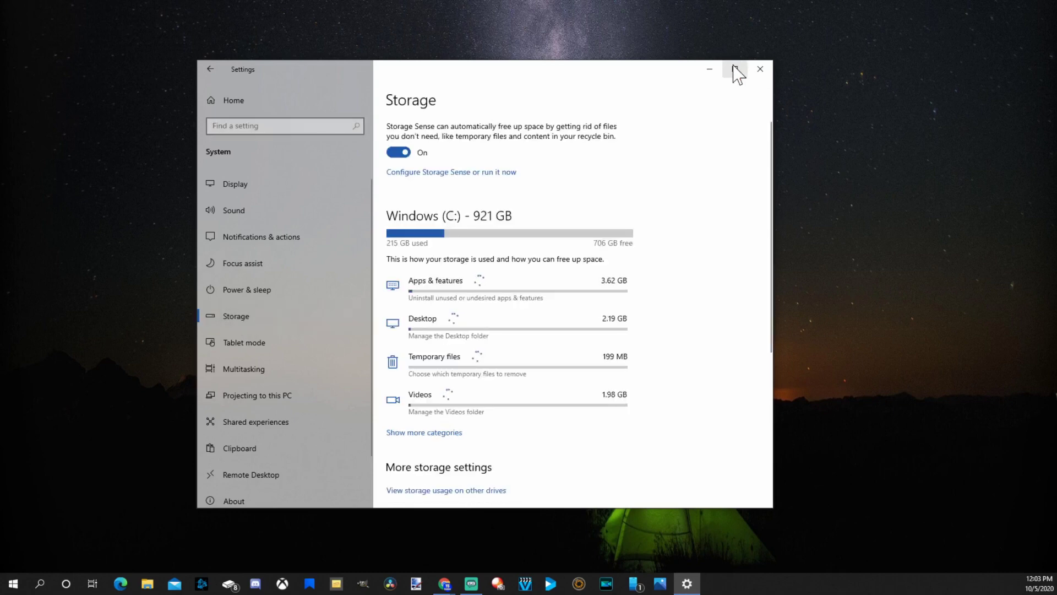
pyautogui.click(735, 70)
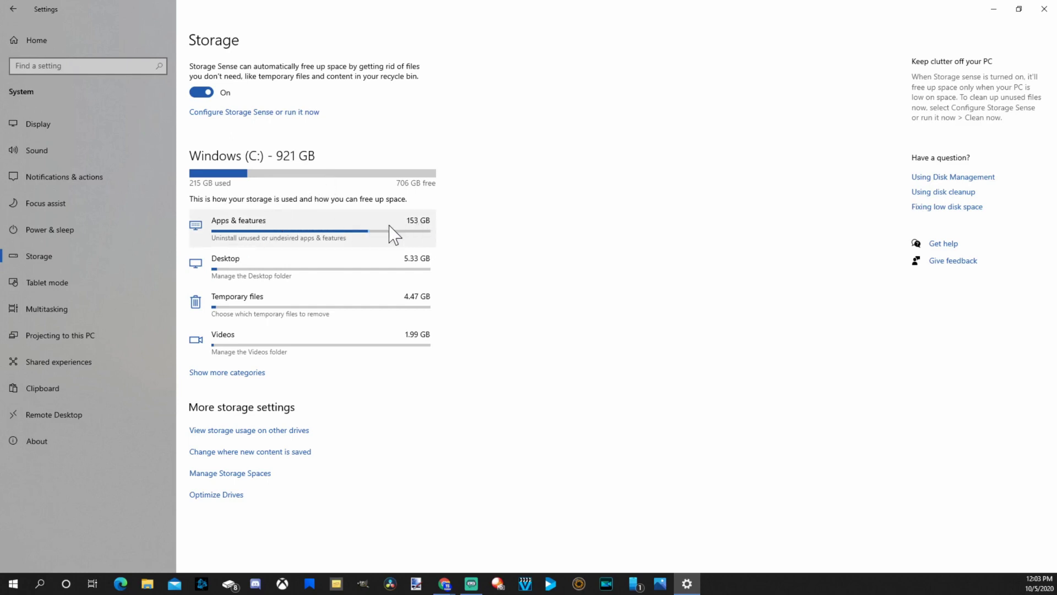
pyautogui.click(225, 372)
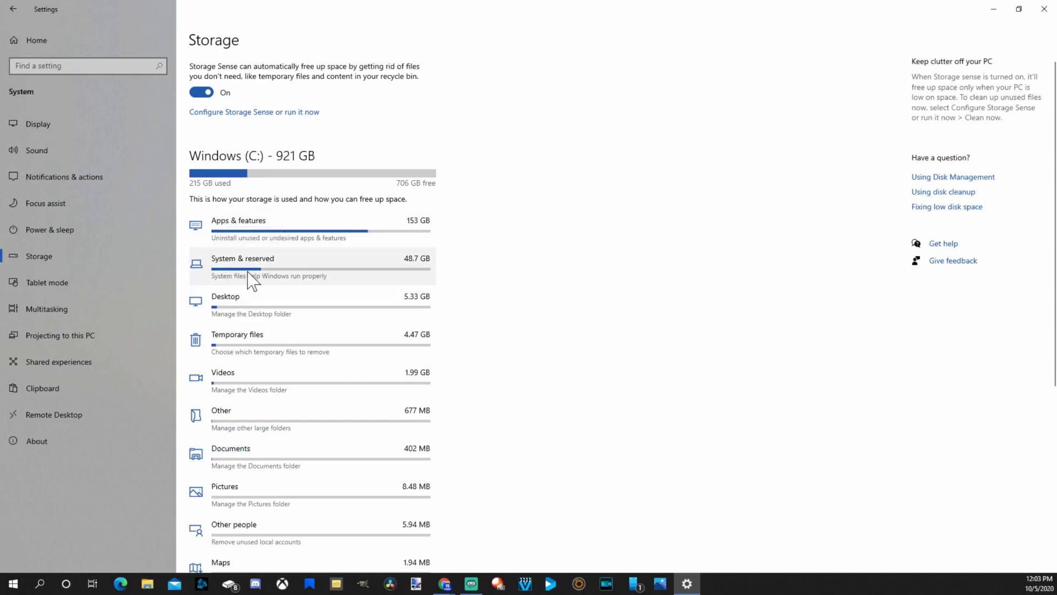
# Step: Remove the default-checked temporary files from C:, 6.37 GB in total
pyautogui.click(242, 354)
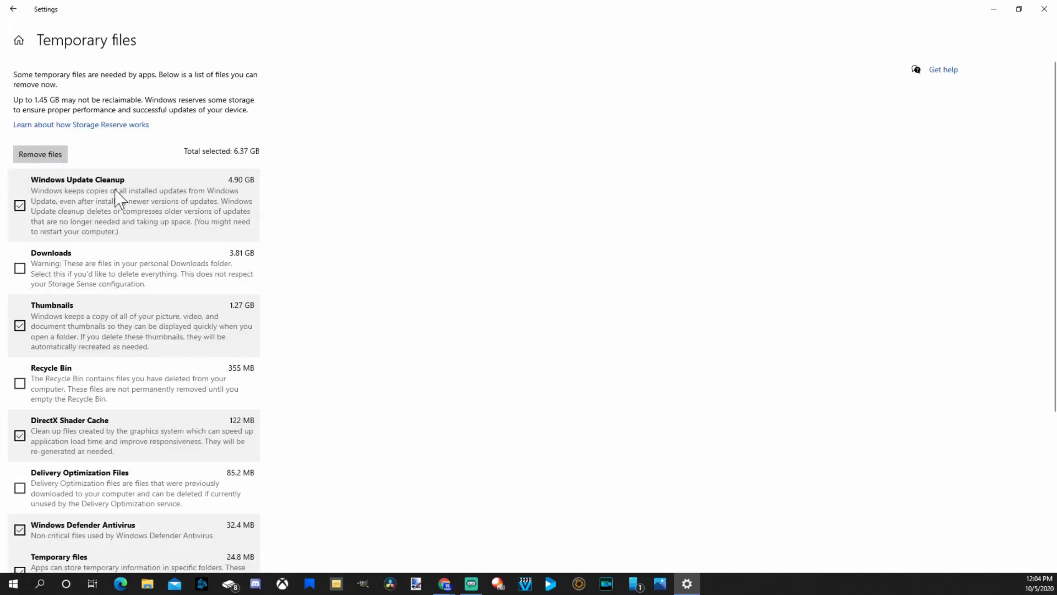
pyautogui.scroll(-2, 120, 206)
pyautogui.scroll(2, 99, 142)
pyautogui.click(48, 157)
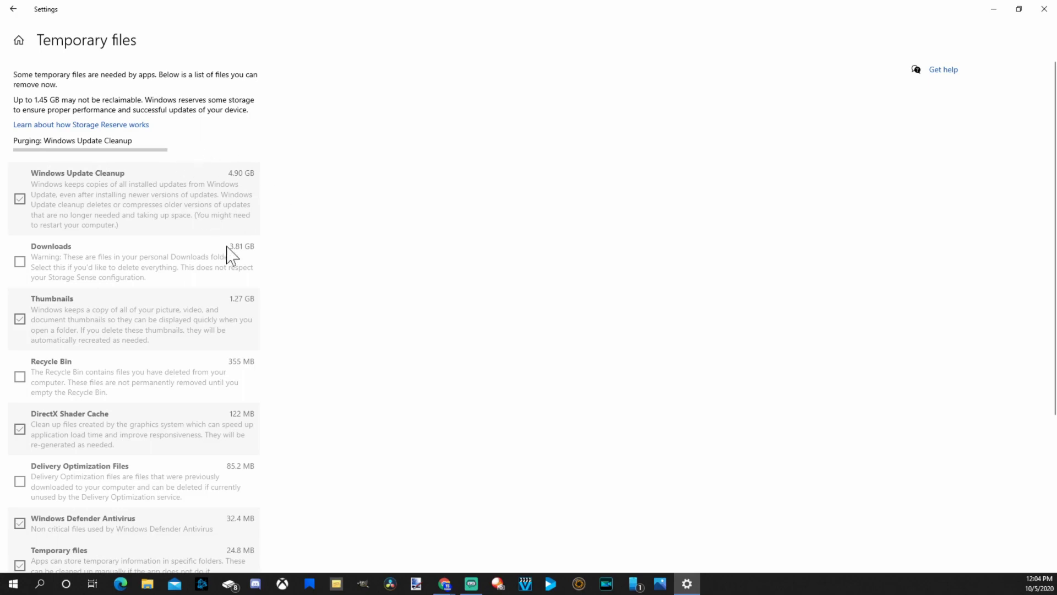
pyautogui.scroll(-1, 279, 166)
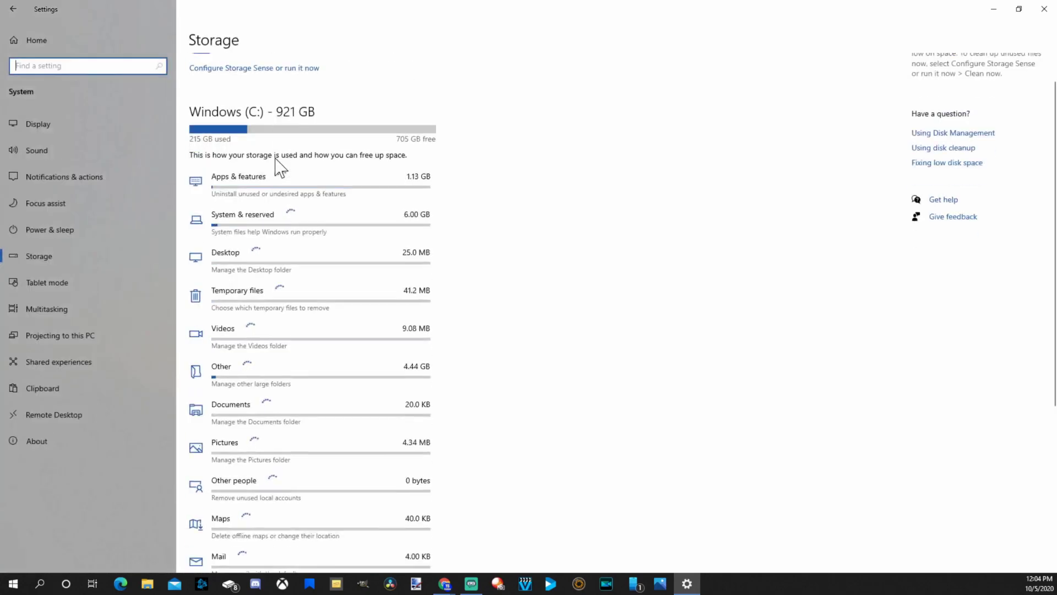
pyautogui.scroll(-3, 264, 182)
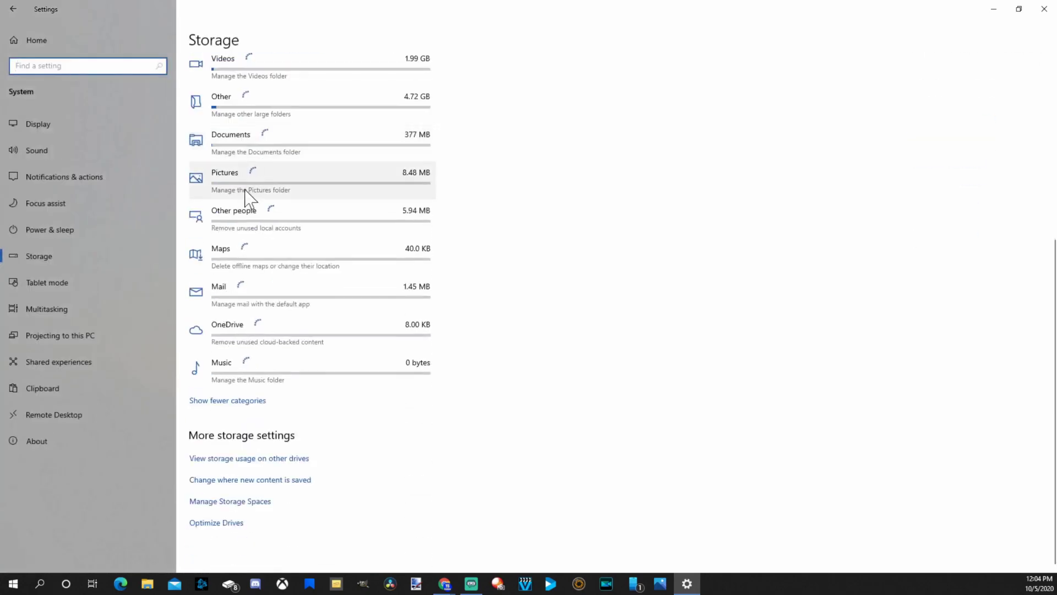
# Step: Open the 'Change where new content is saved' page from Storage
pyautogui.click(234, 481)
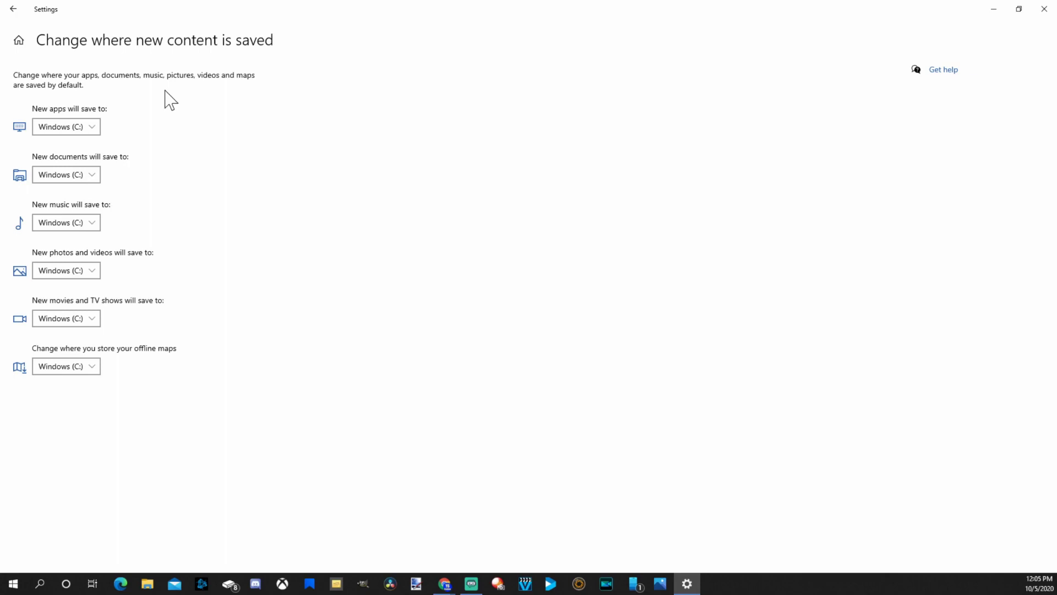
# Step: Keep new apps, documents and offline maps saving to Windows (C:)
pyautogui.click(94, 130)
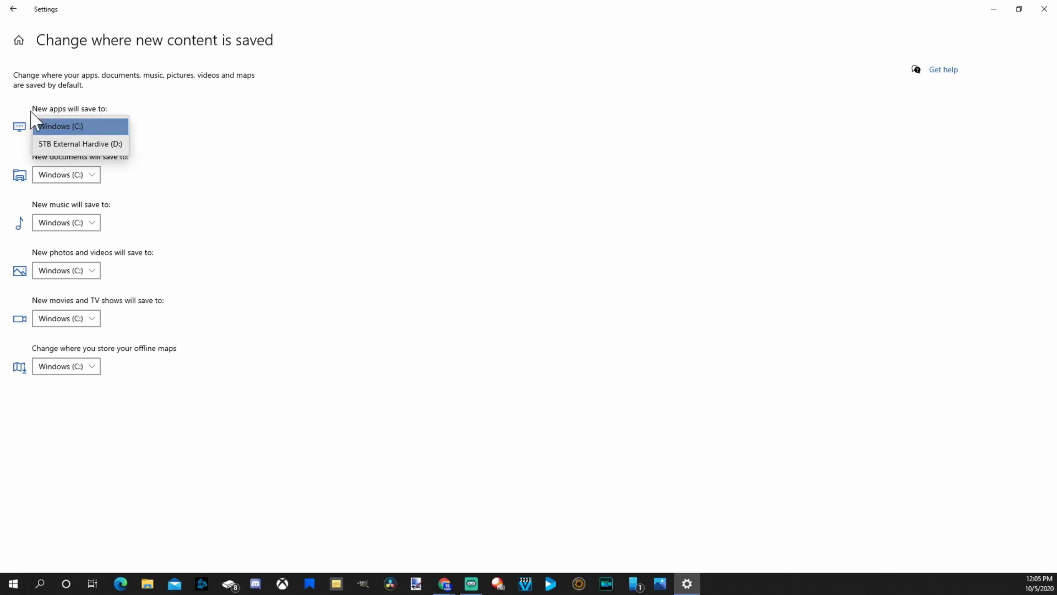
pyautogui.click(93, 130)
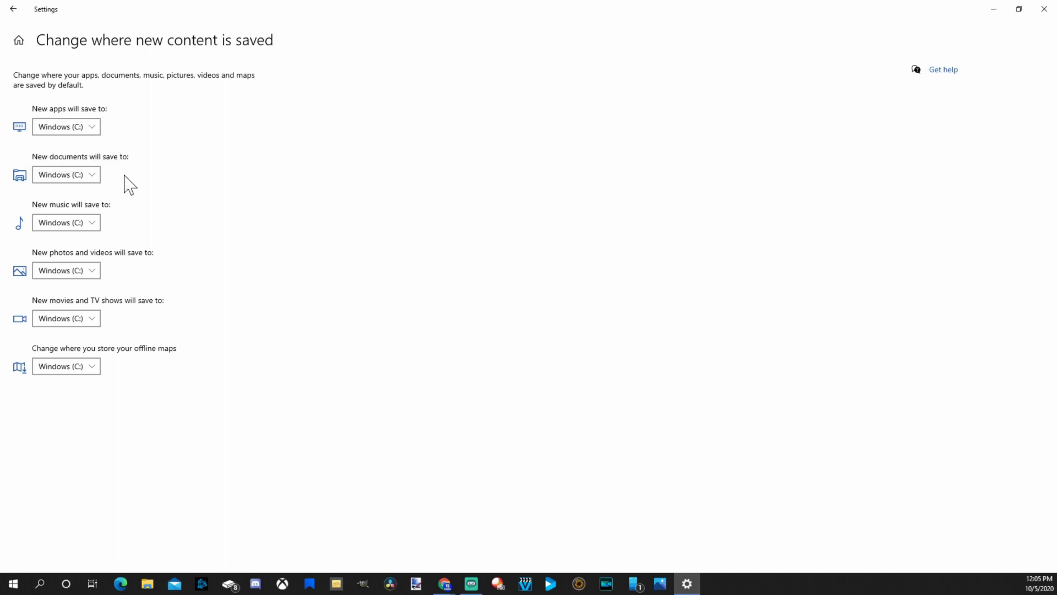
pyautogui.click(94, 179)
pyautogui.click(197, 189)
pyautogui.click(93, 373)
pyautogui.click(78, 381)
pyautogui.click(98, 130)
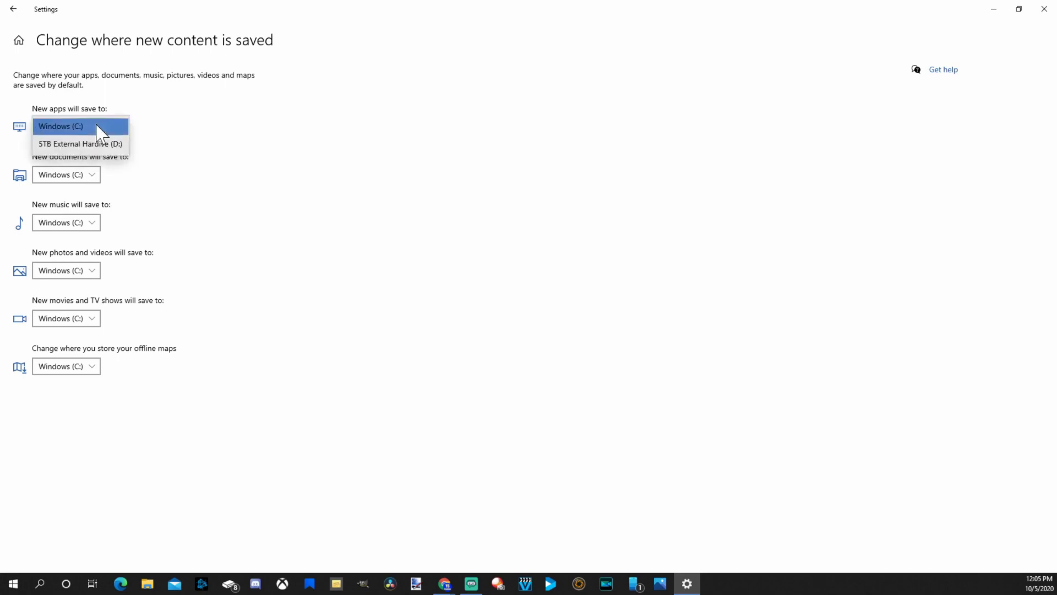
pyautogui.click(195, 153)
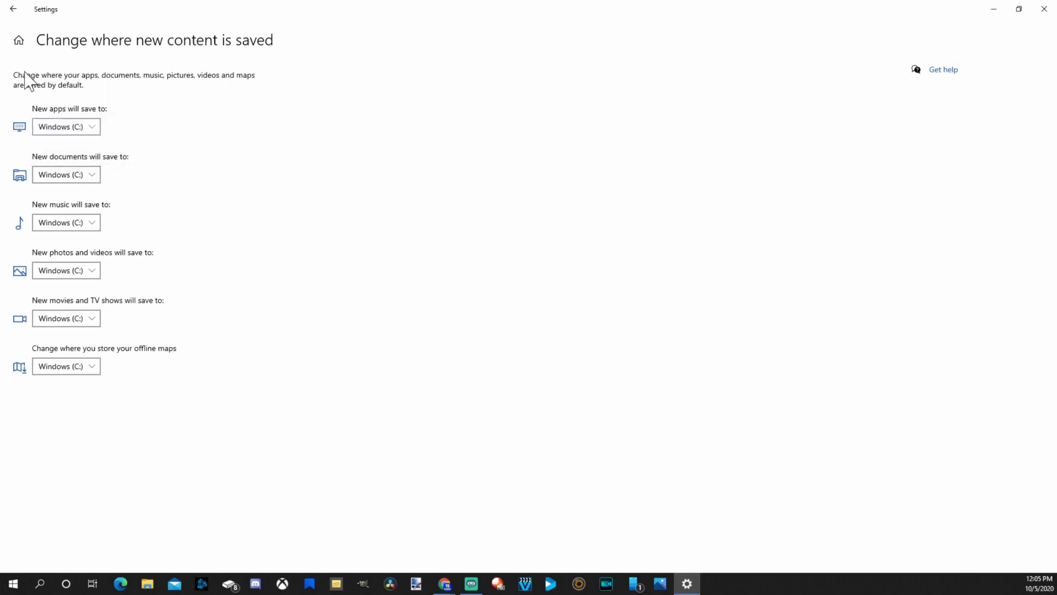
pyautogui.click(32, 45)
# Step: View the external D: drive's storage breakdown, showing 1.69 TB used
pyautogui.click(213, 459)
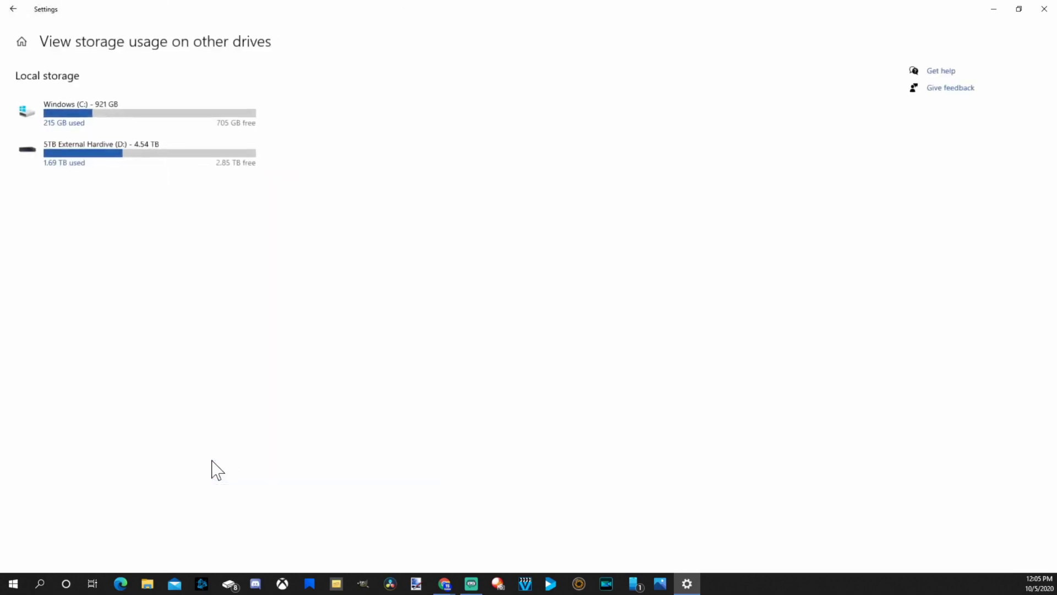
pyautogui.click(76, 163)
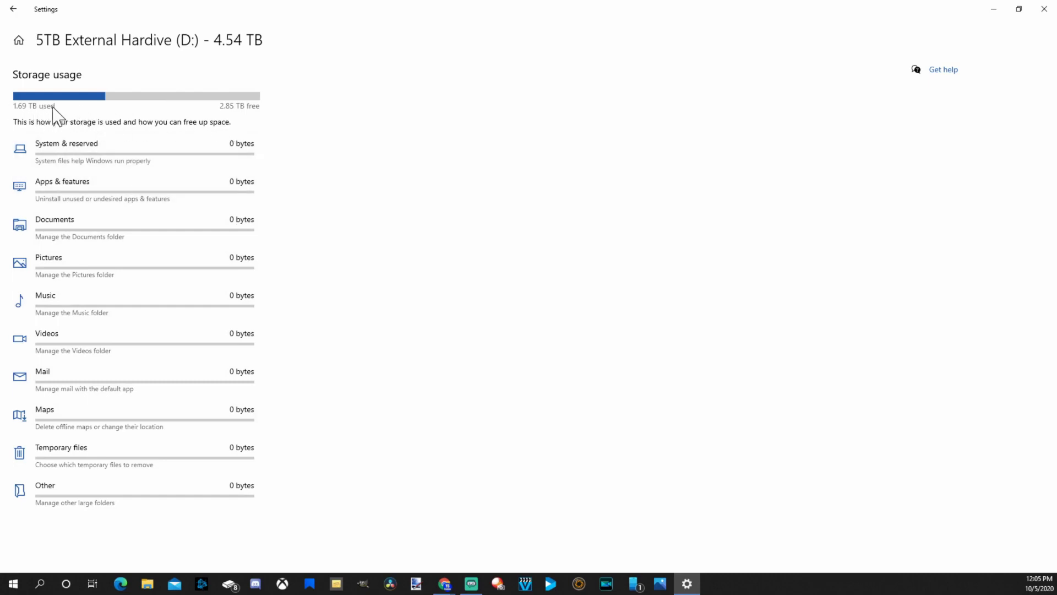
# Step: Go back to the C: drive breakdown showing 215 GB used and 705 GB free
pyautogui.hotkey('alt', 'Left')
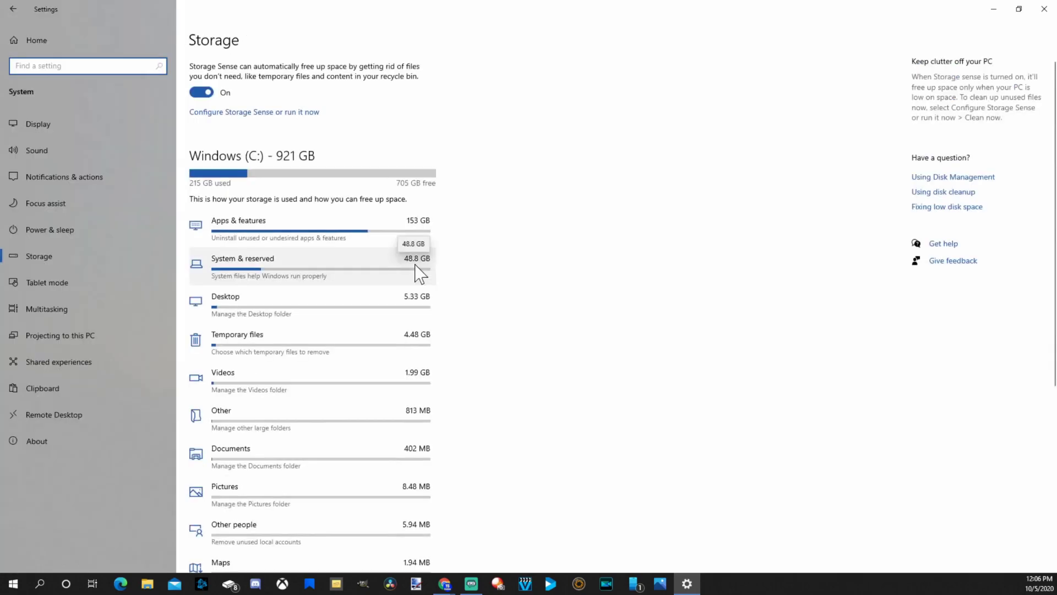